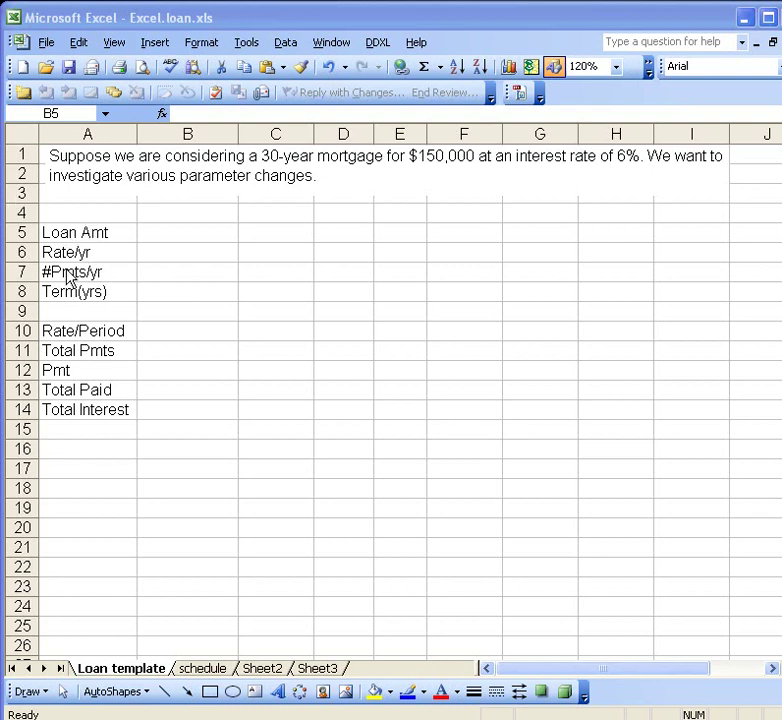
Enter 150000, 0.06, 12 and 30 in B5:B8, then move down to B10.
click(184, 233)
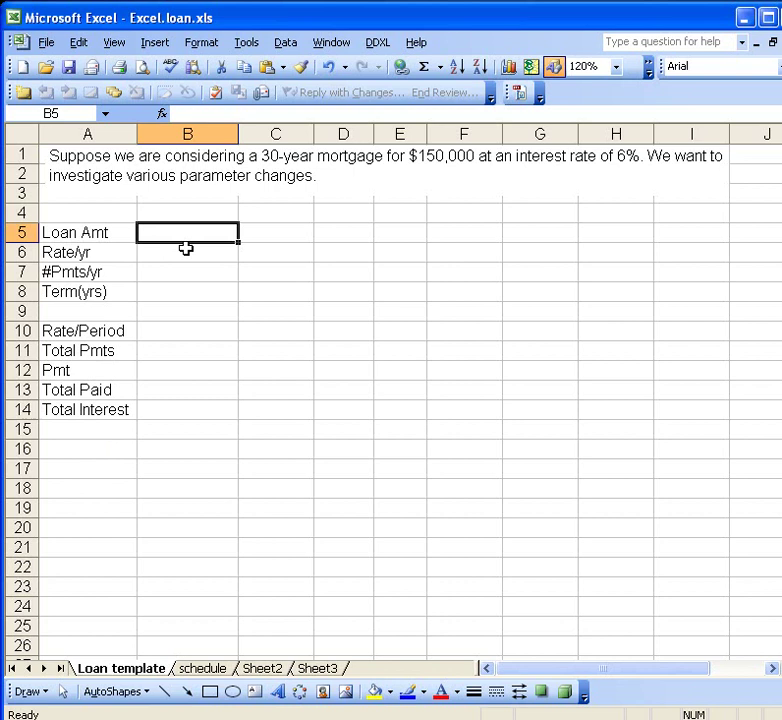
text(15)
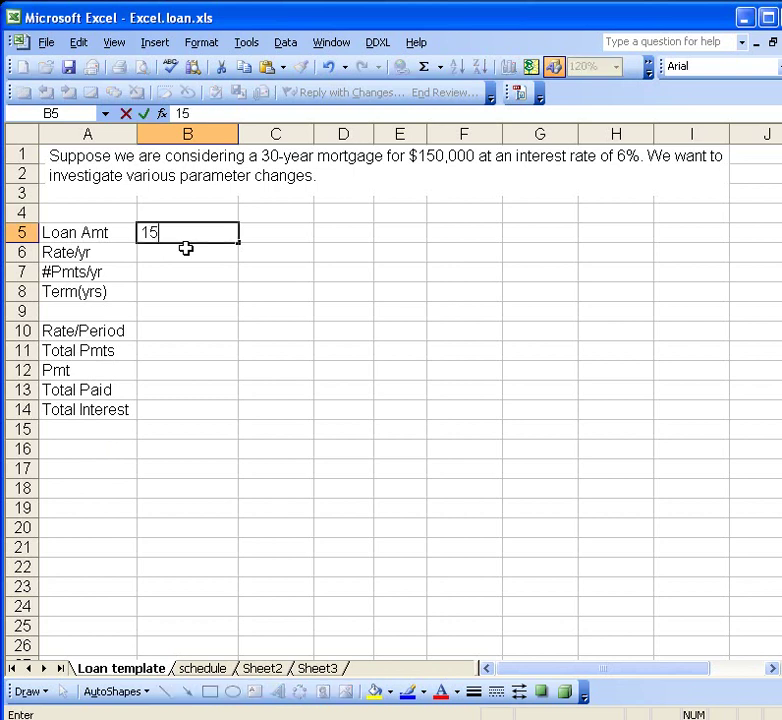
text(0000)
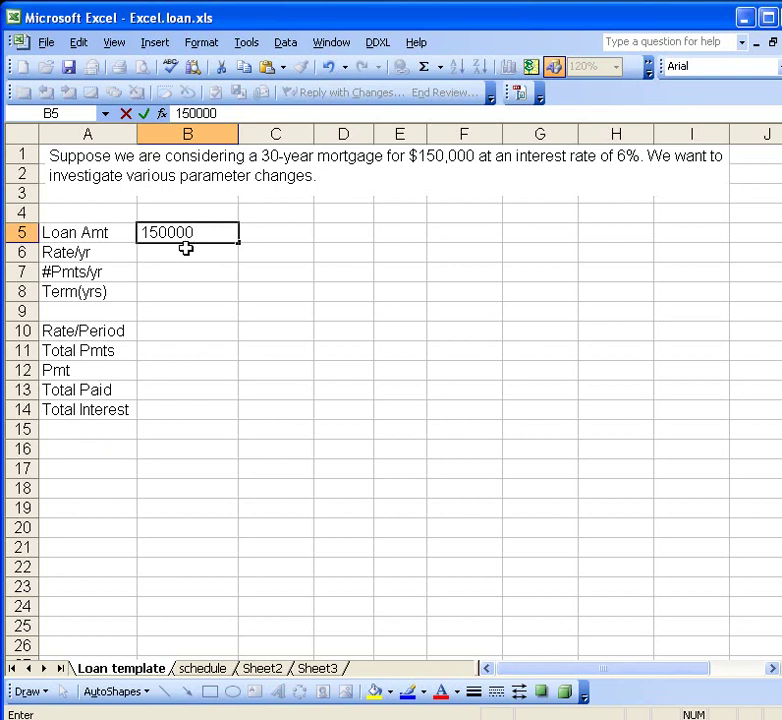
key(Return)
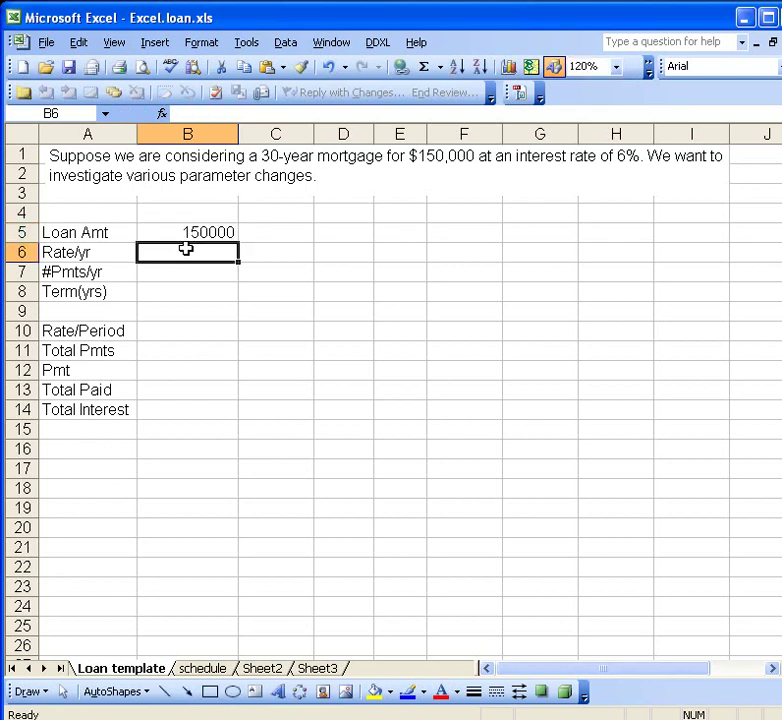
text(.06)
key(Return)
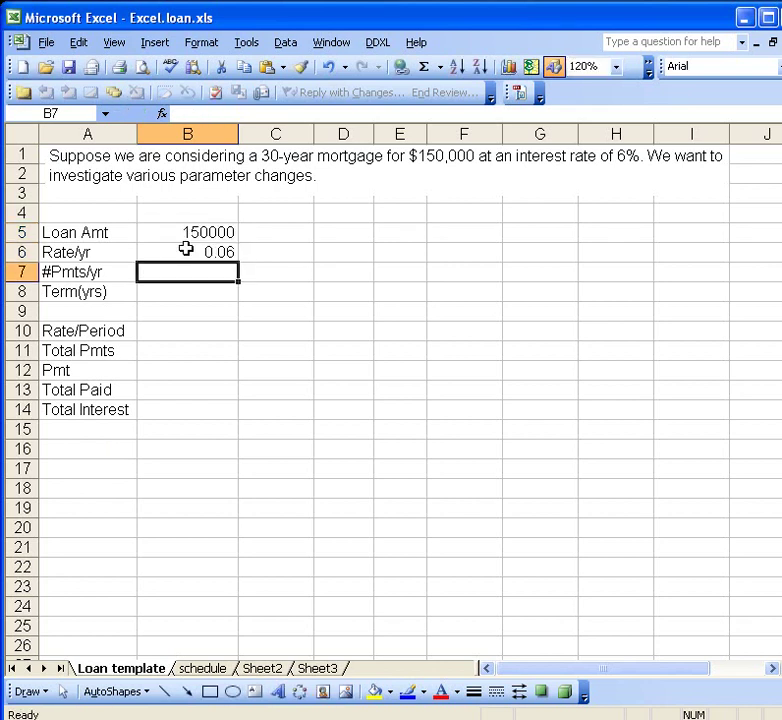
text(12)
key(Return)
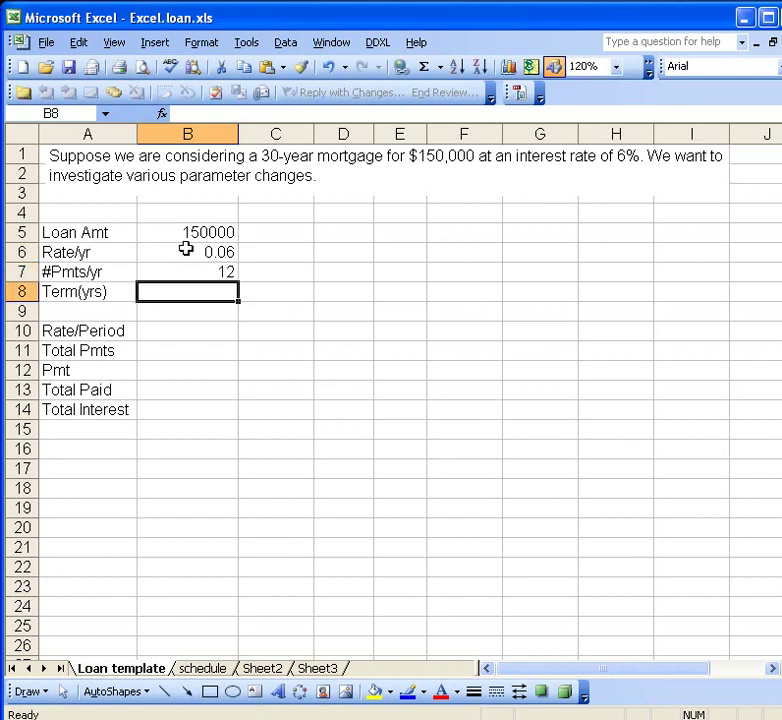
text(30)
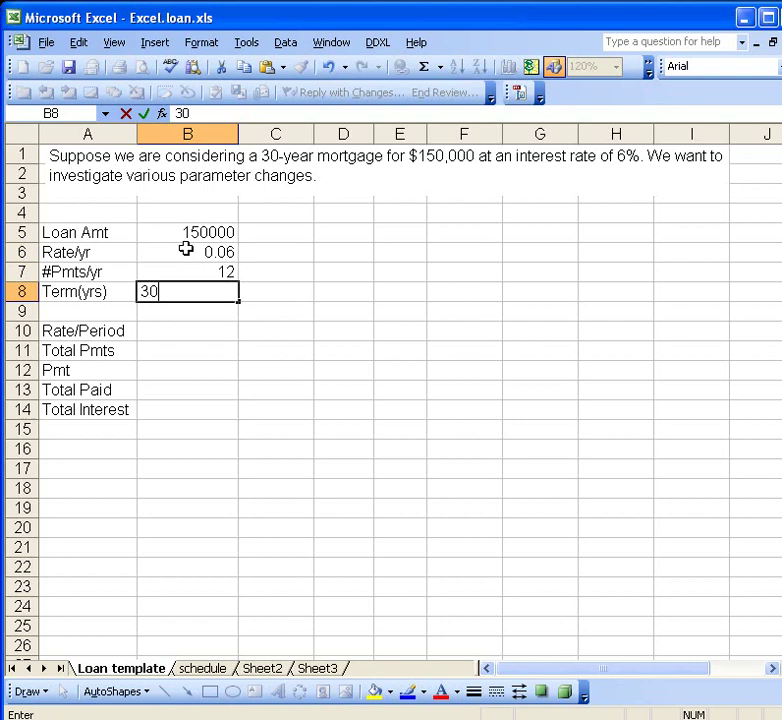
key(Return)
key(Down)
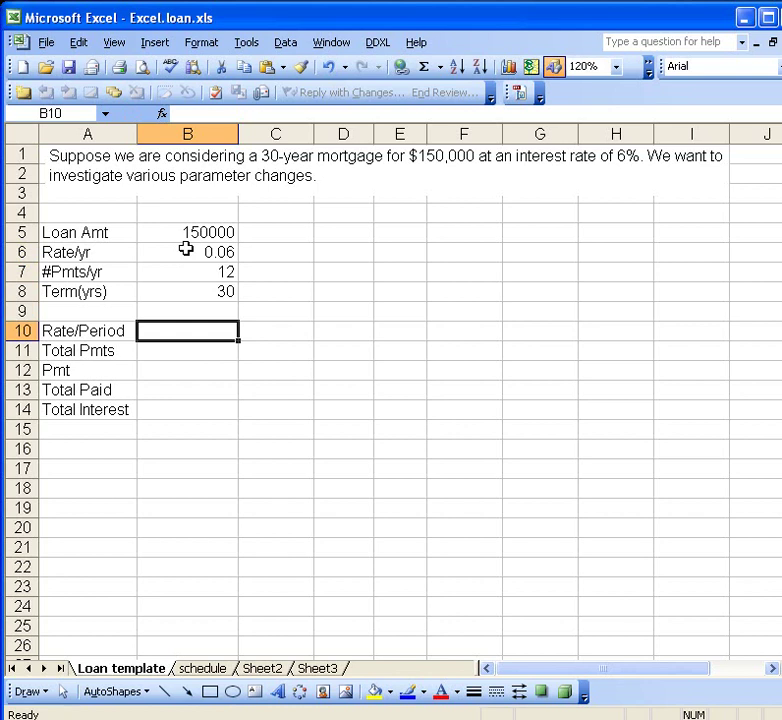
Enter =B6/B7 in B10 to get the rate per period of 0.005.
text(=)
key(Up)
key(Up)
key(Up)
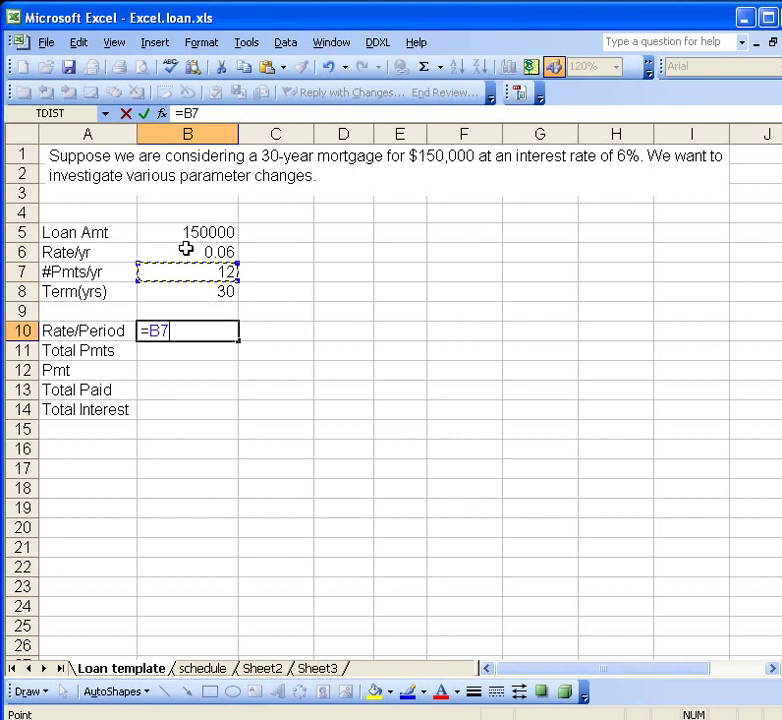
key(Up)
text(/)
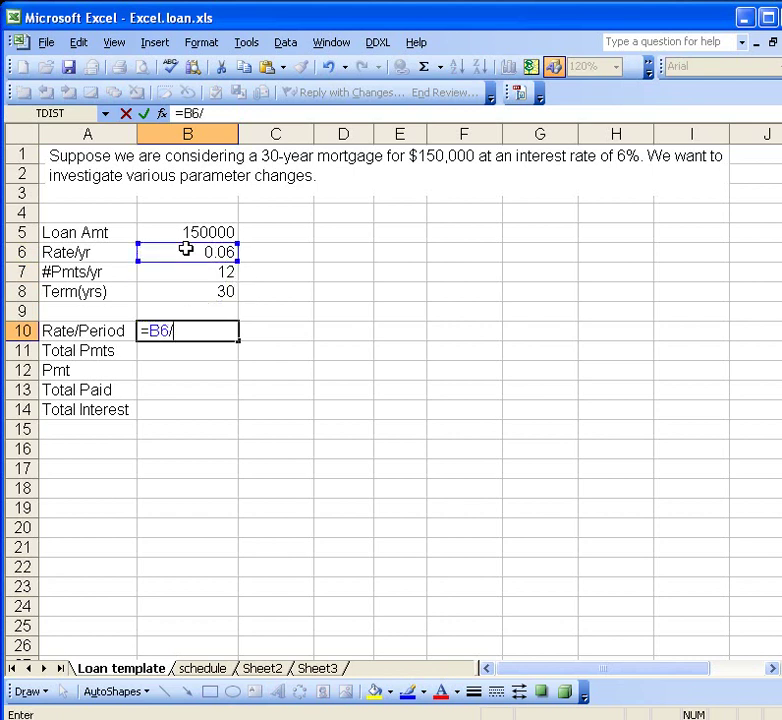
click(208, 273)
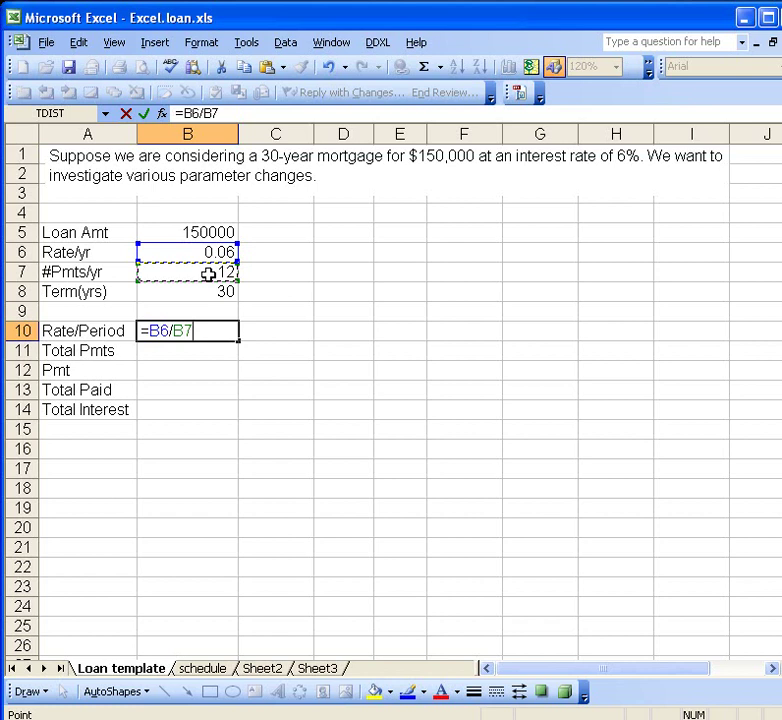
key(Return)
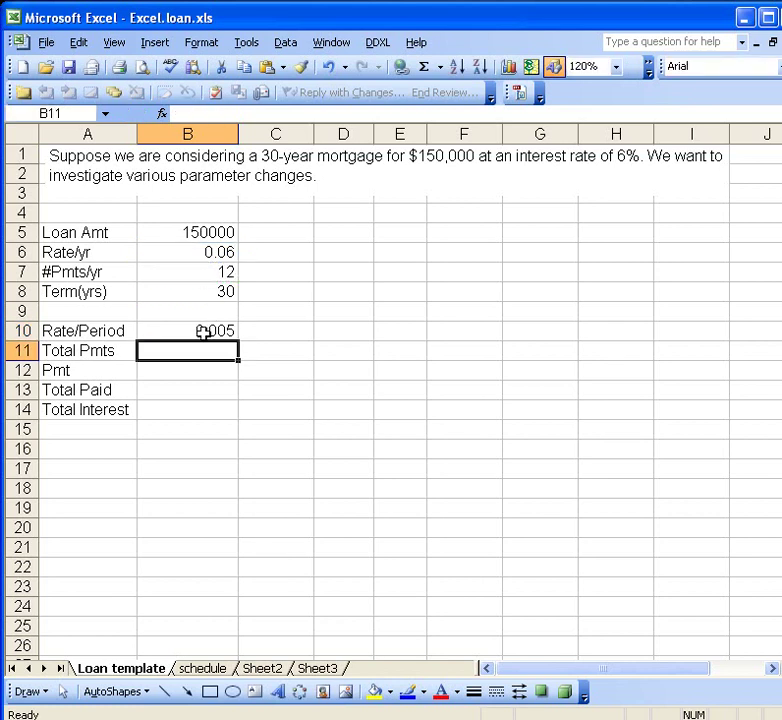
Enter =B7*B8 in B11 to get 360 total payments.
text(=)
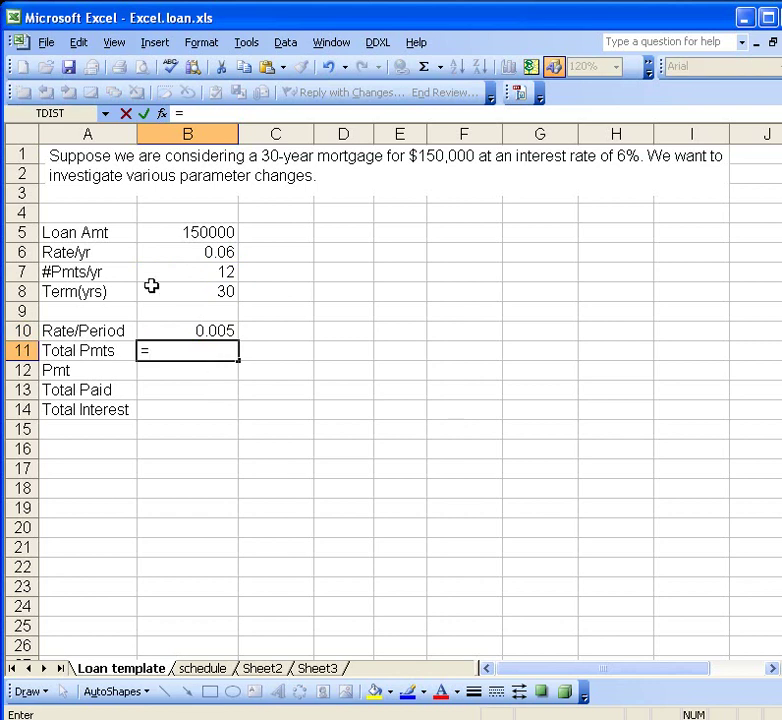
click(207, 276)
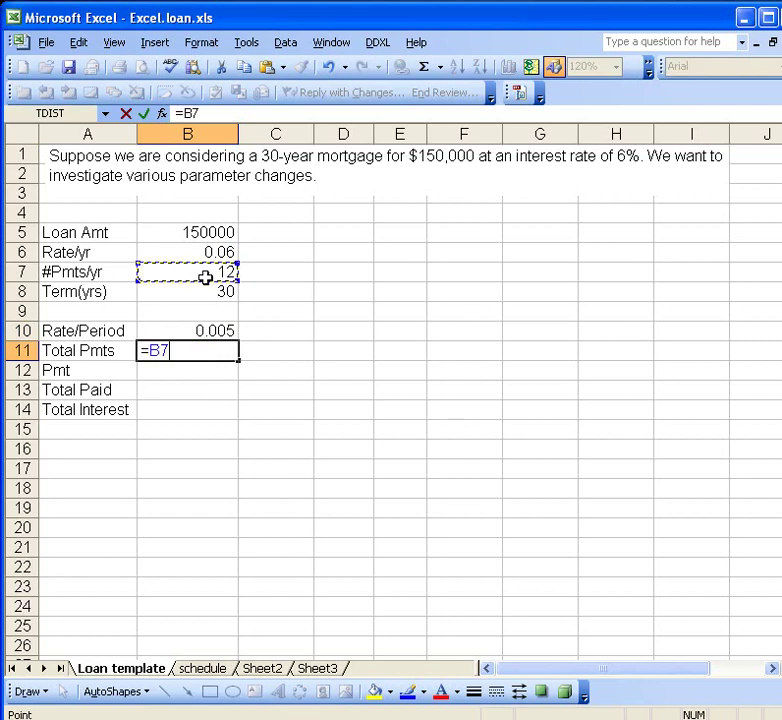
text(*)
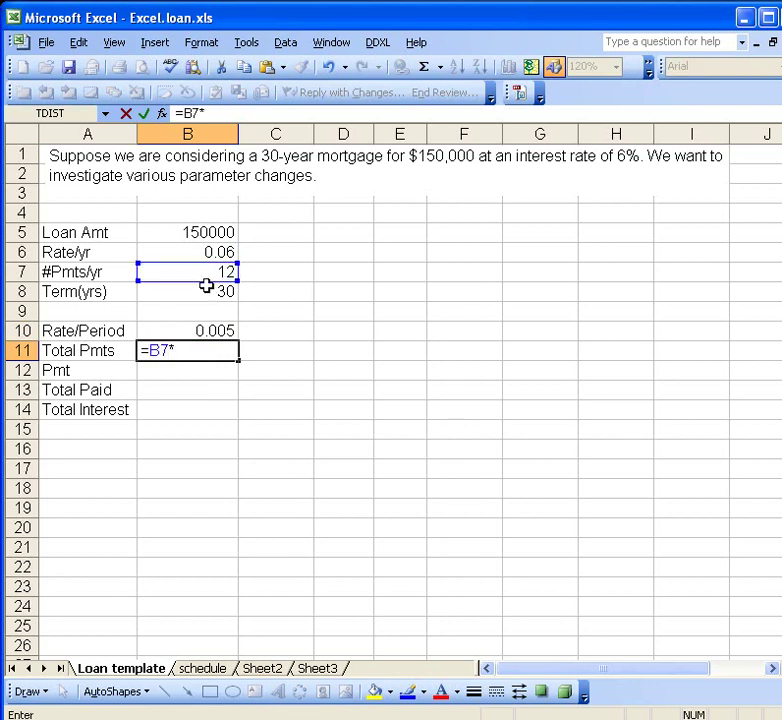
click(206, 291)
key(Return)
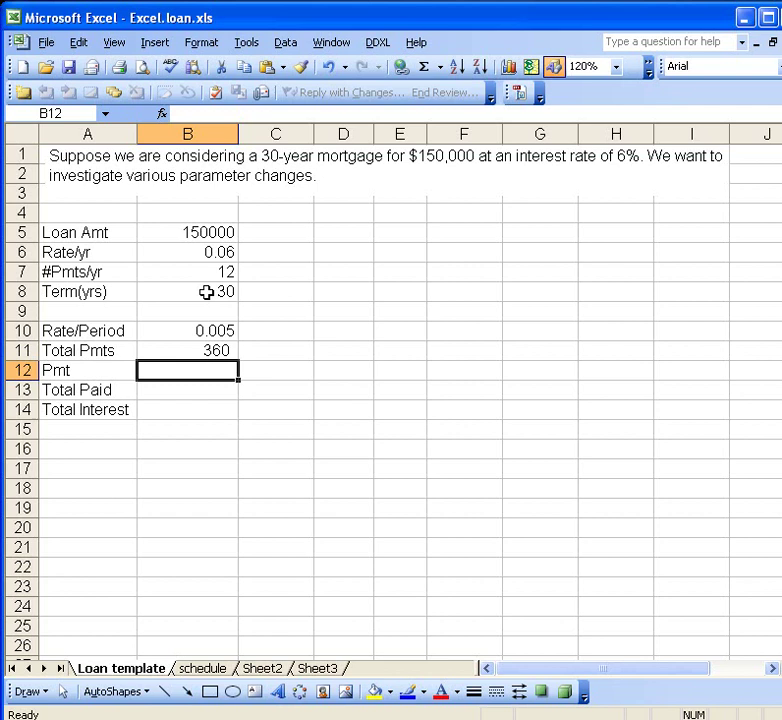
Enter =pmt(B10,B11,B5) in B12, giving a payment of ($899.33).
text(=)
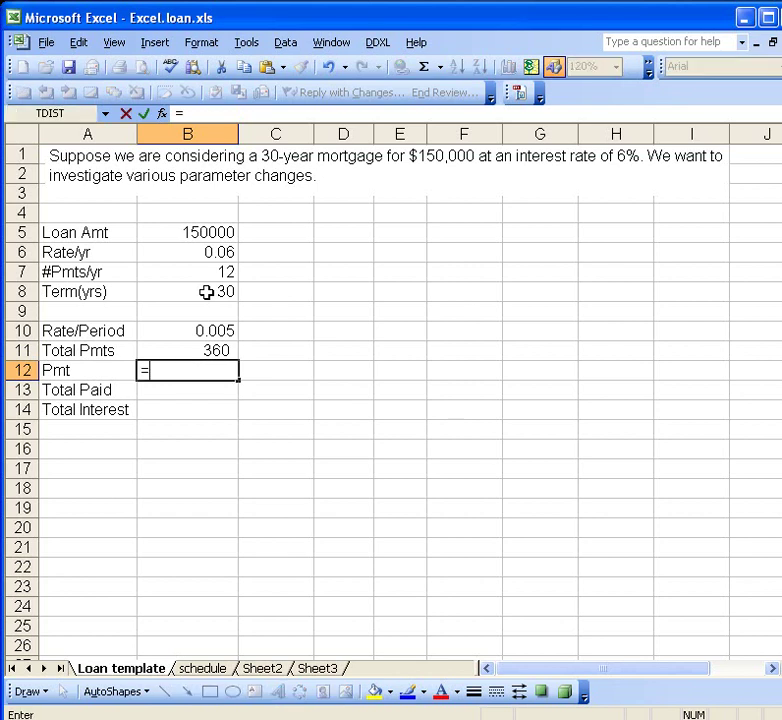
text(pmt()
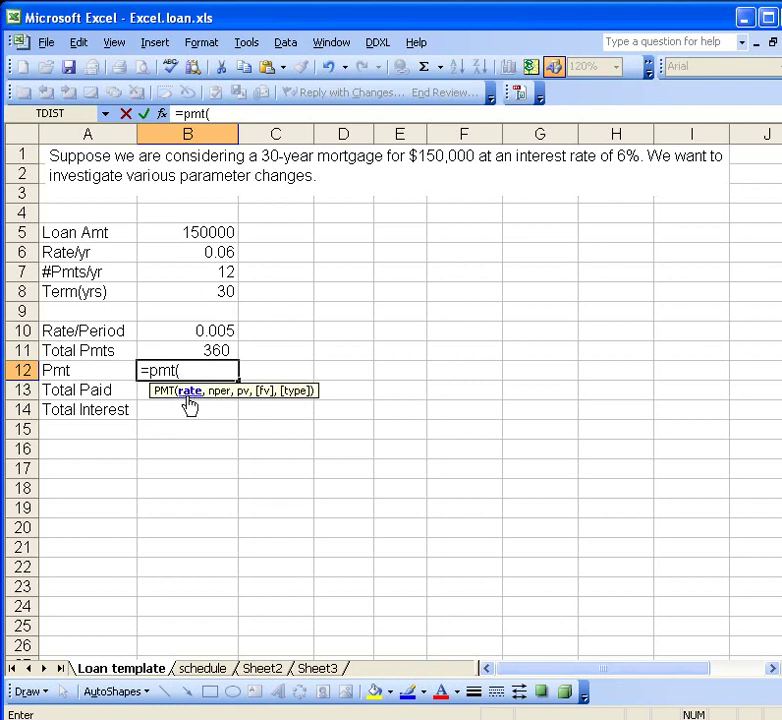
click(207, 332)
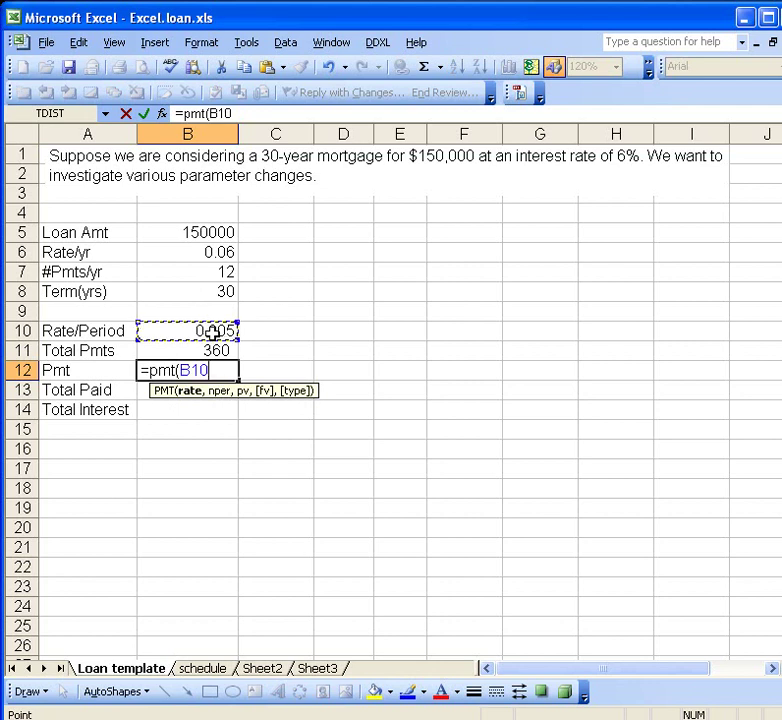
text(,)
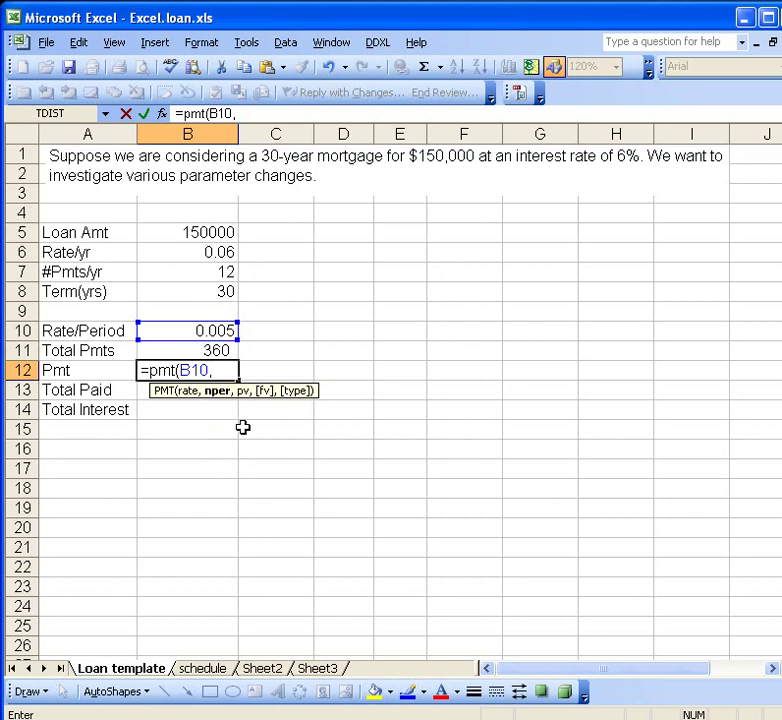
click(214, 350)
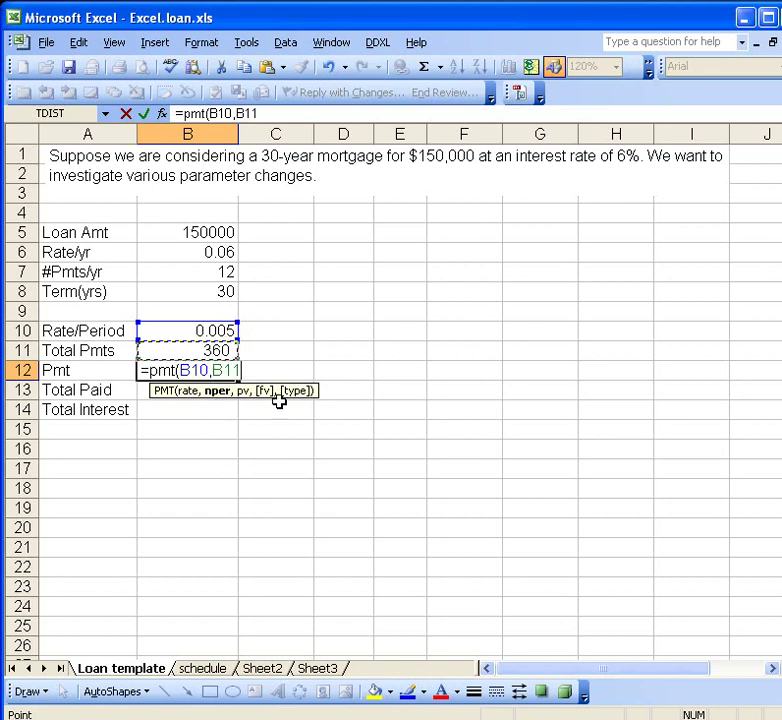
text(,)
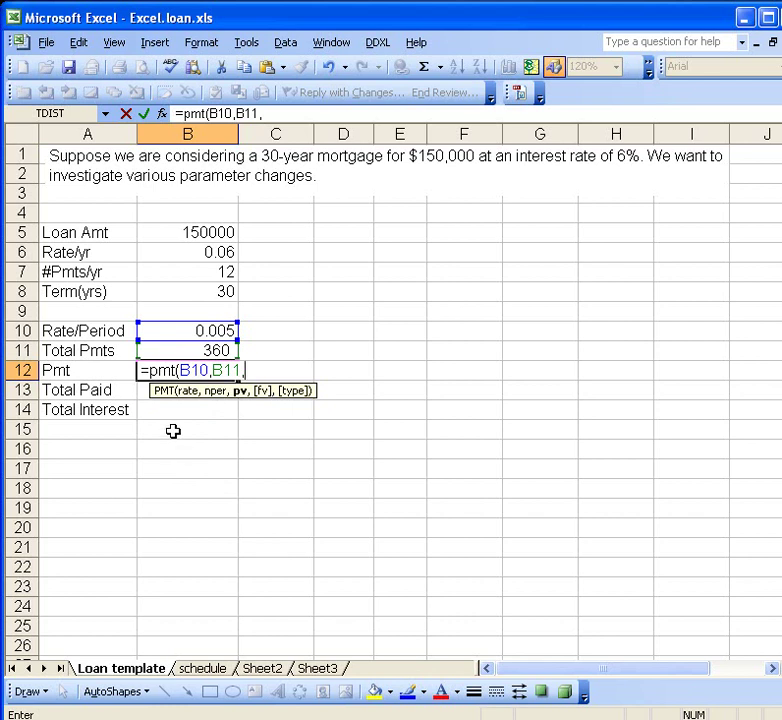
click(203, 234)
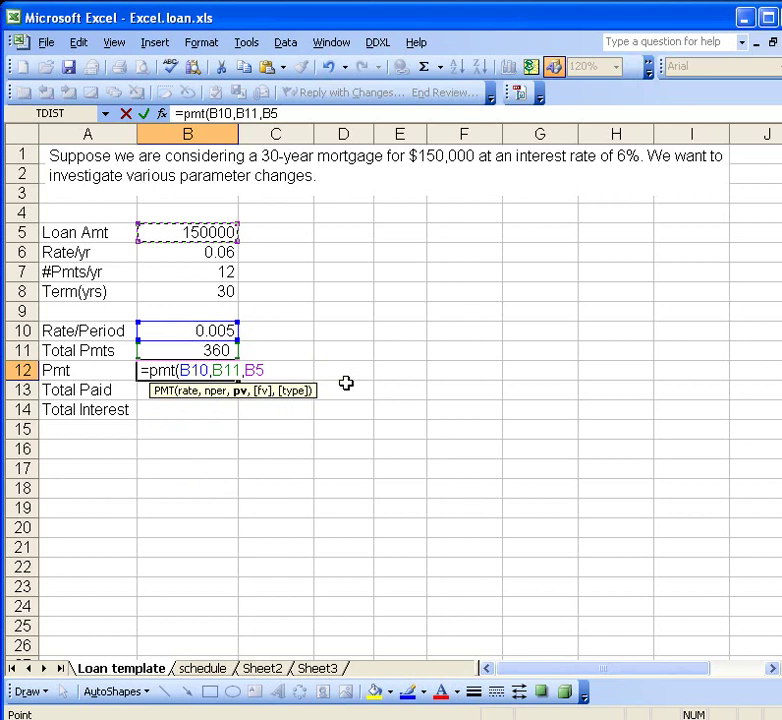
text())
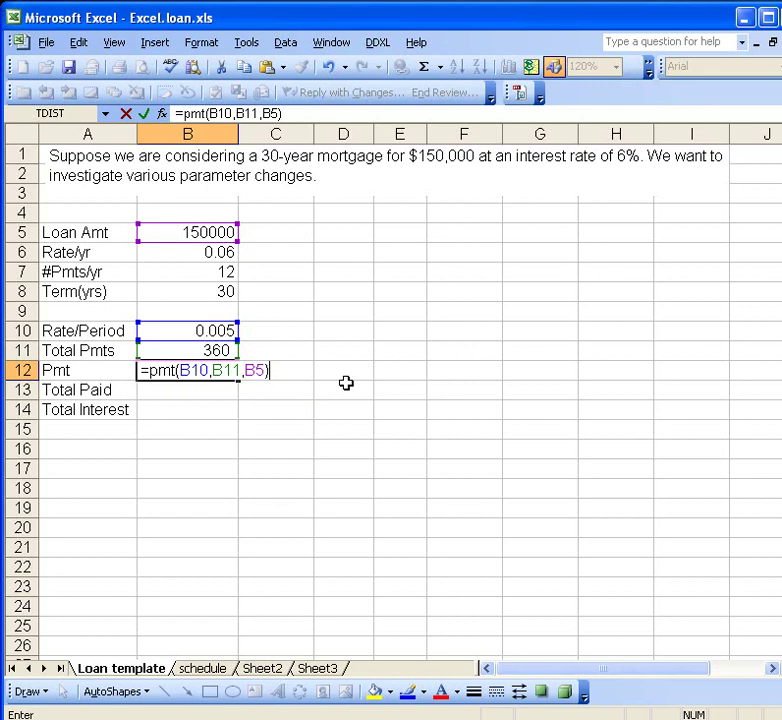
key(Return)
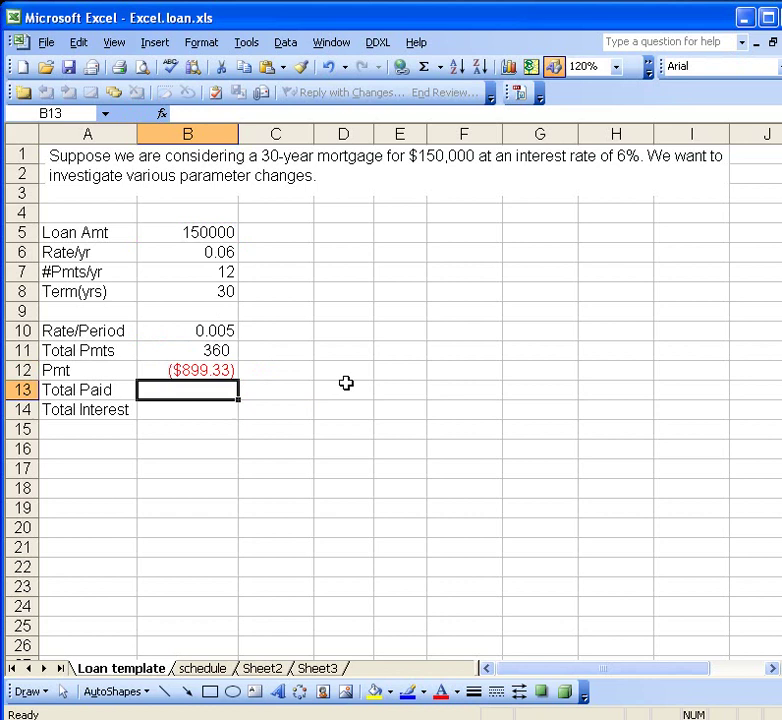
Change B12's formula to =PMT(B10,B11,-B5) so the payment shows $899.33.
key(Up)
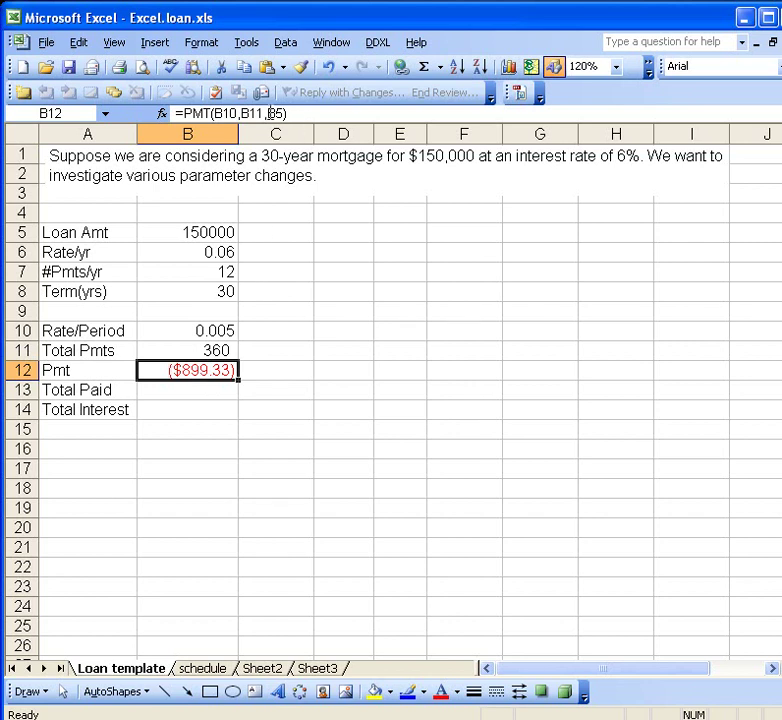
click(266, 113)
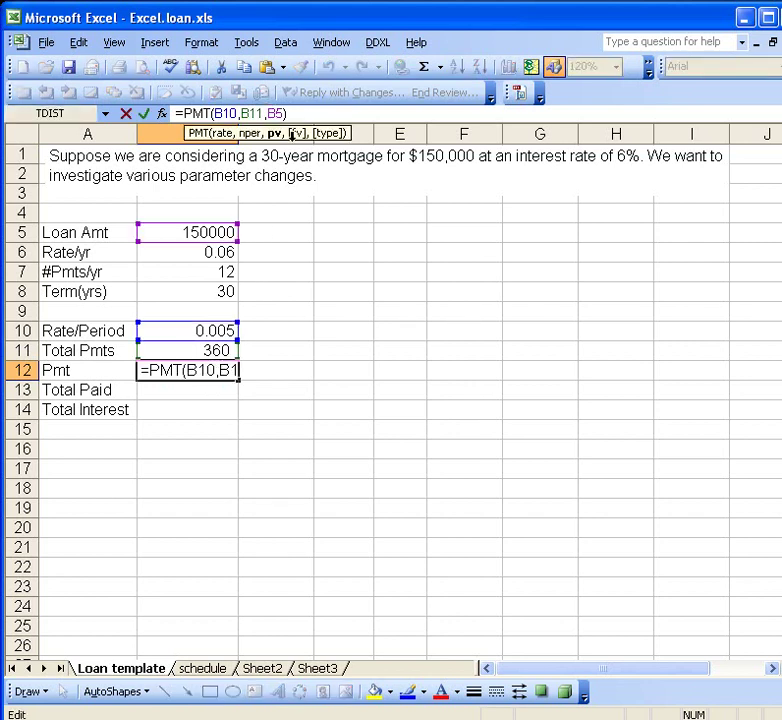
text(-)
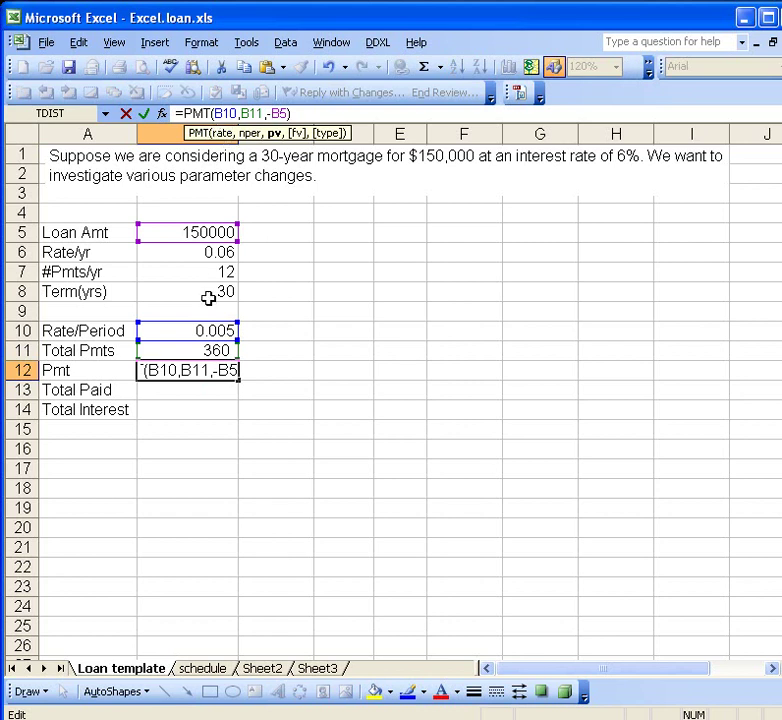
key(Return)
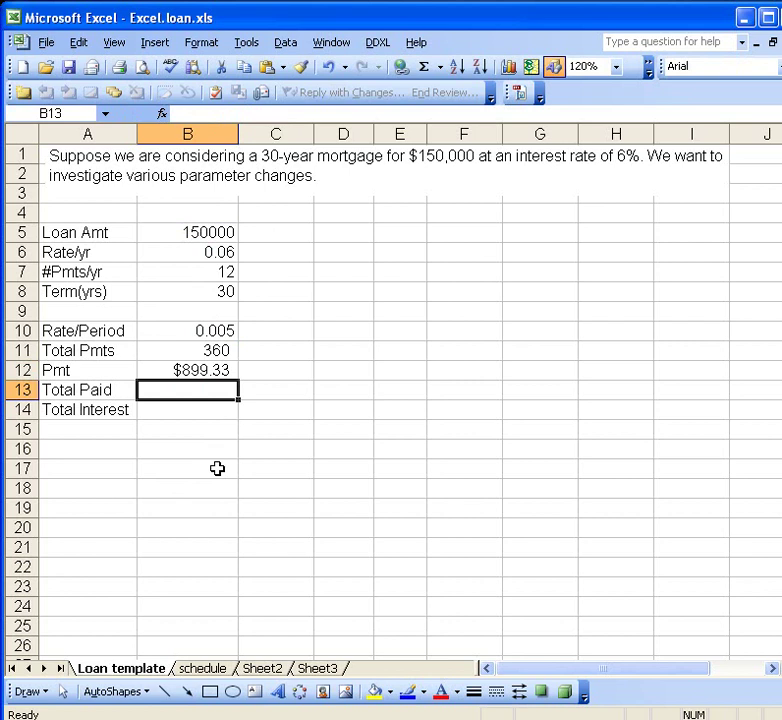
Enter =B12*B11 in B13 for a total paid of $323,757.28.
text(=)
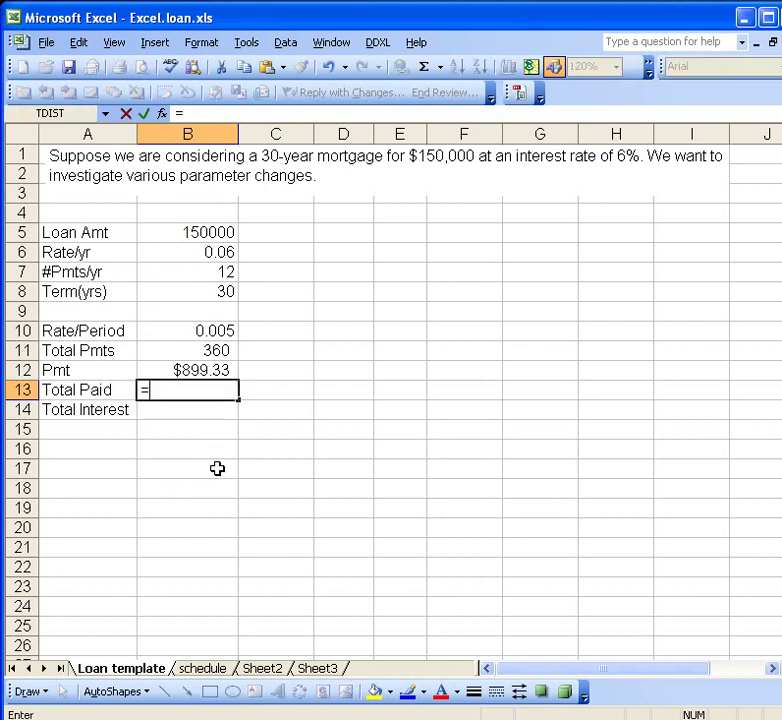
click(214, 371)
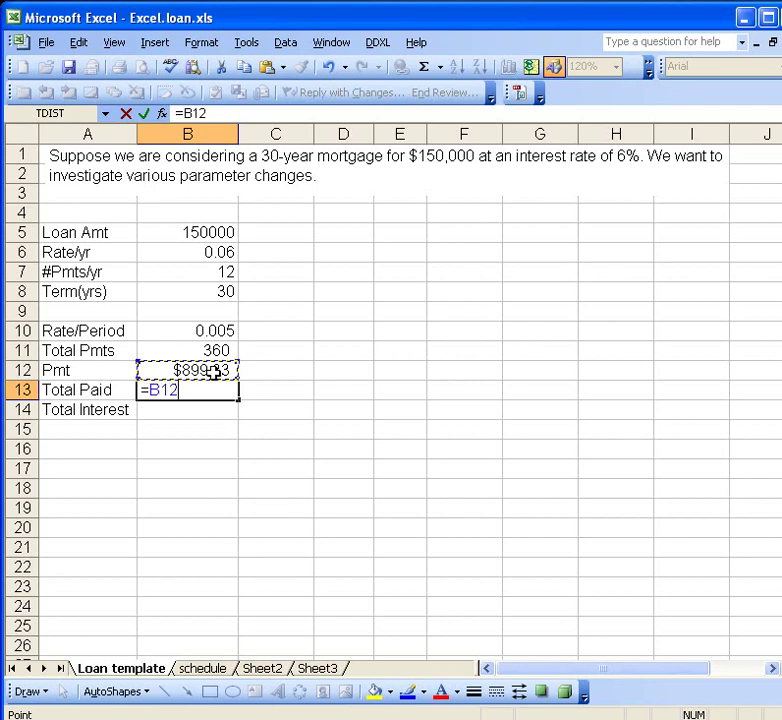
text(*)
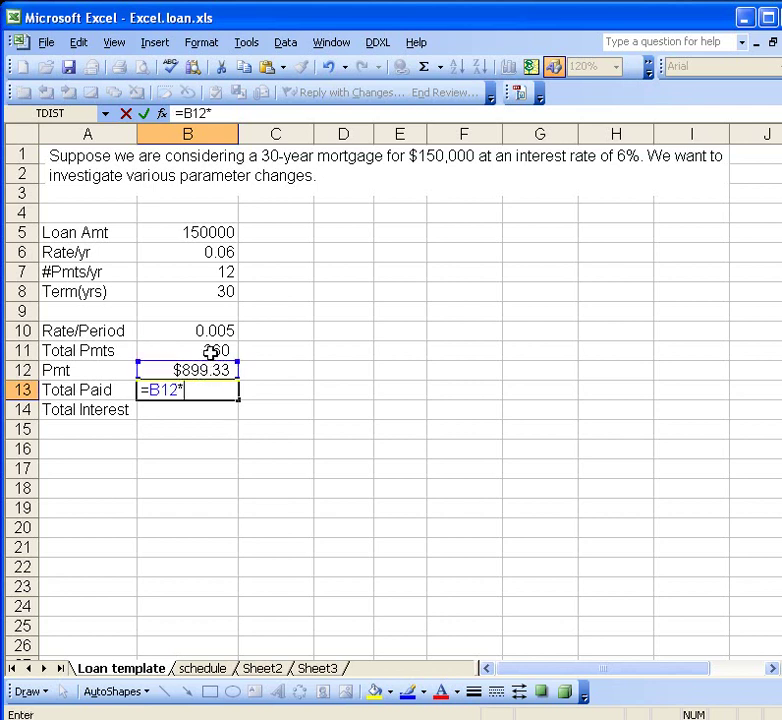
click(214, 351)
key(Return)
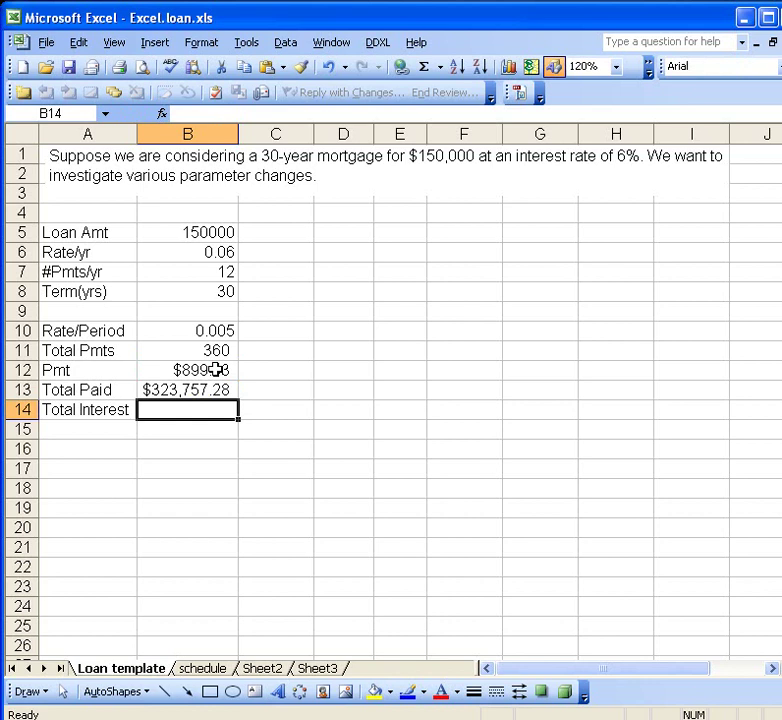
Enter =B13-B5 in B14 for total interest of $173,757.28.
text(=)
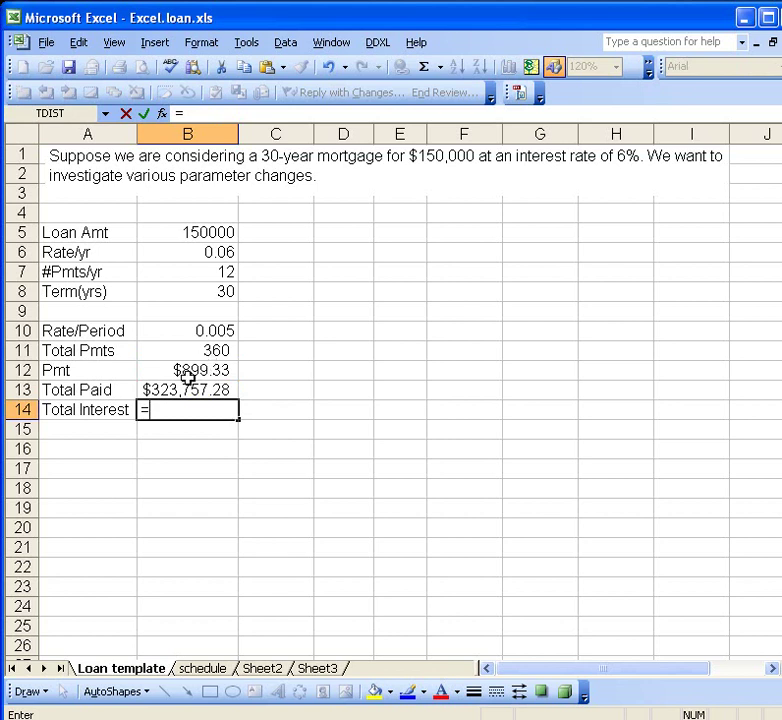
click(187, 393)
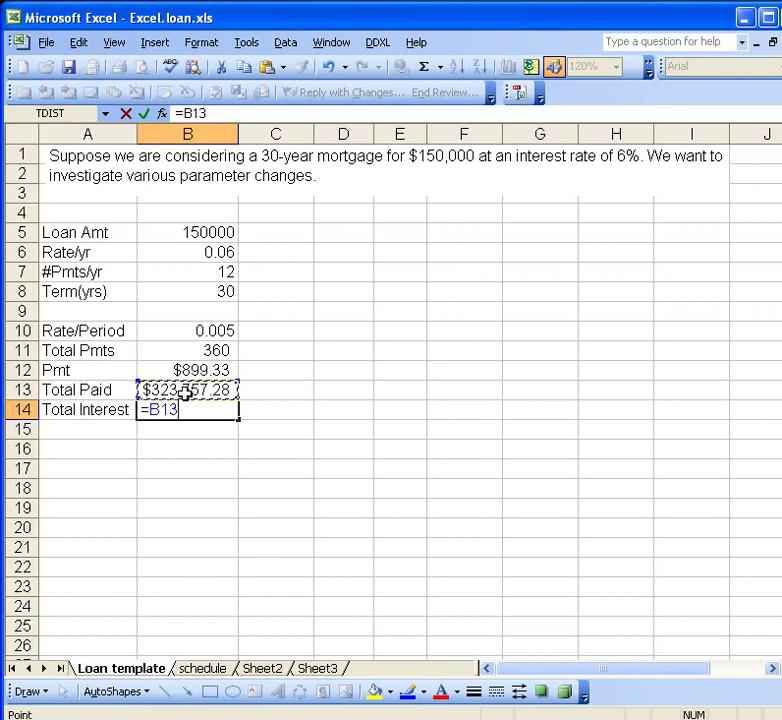
text(-)
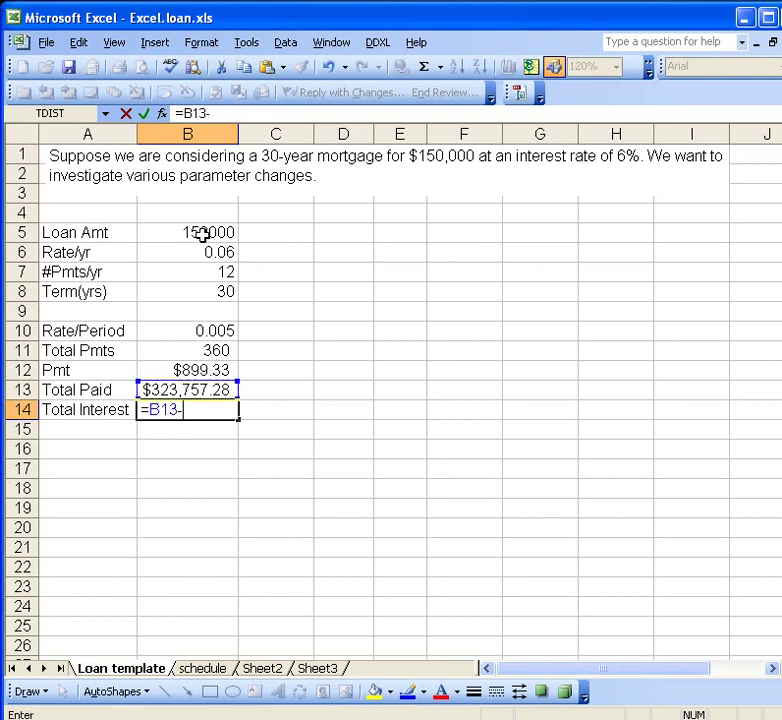
click(200, 233)
key(Return)
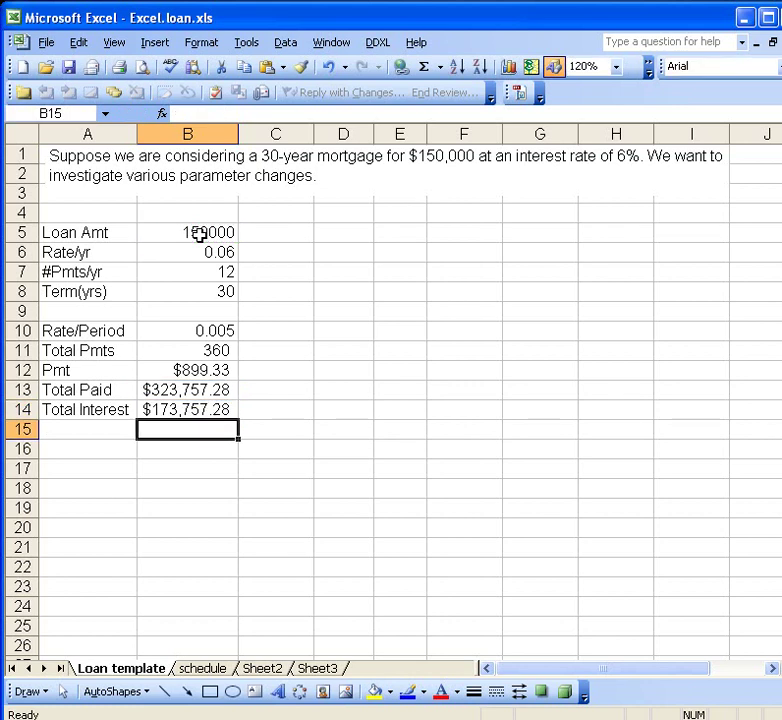
key(Down)
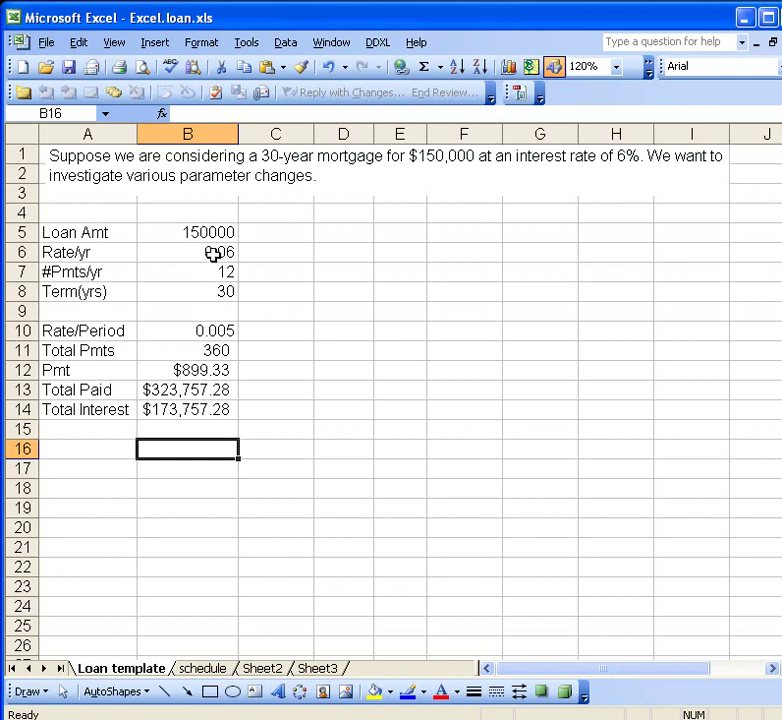
Change the annual rate in B6 to 0.0625 and check the $923.58 payment in B12.
click(213, 254)
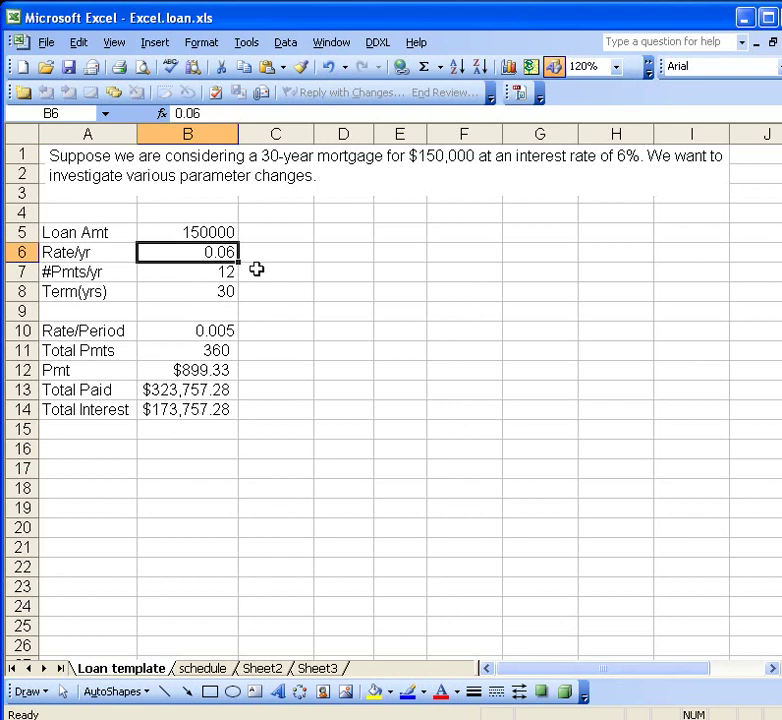
text(.0625)
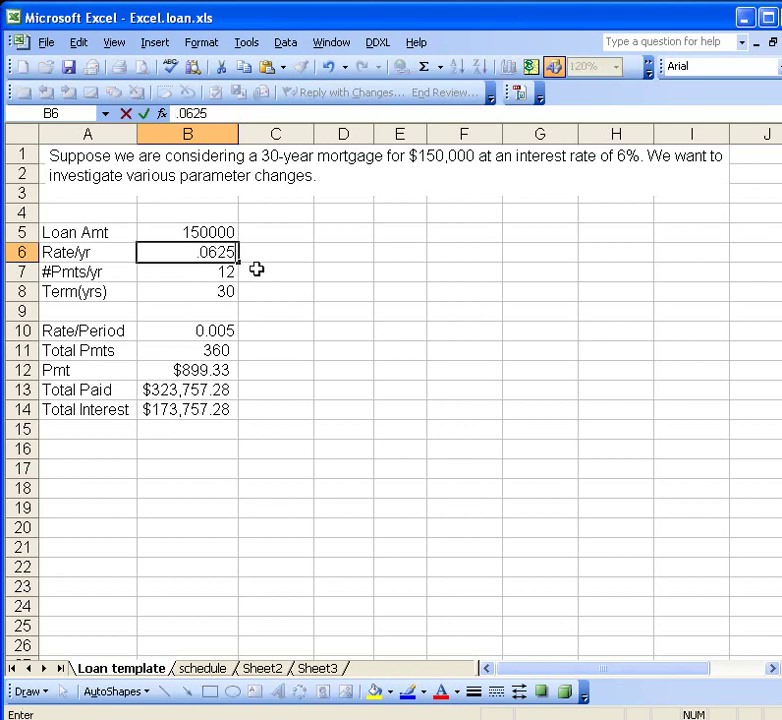
key(Return)
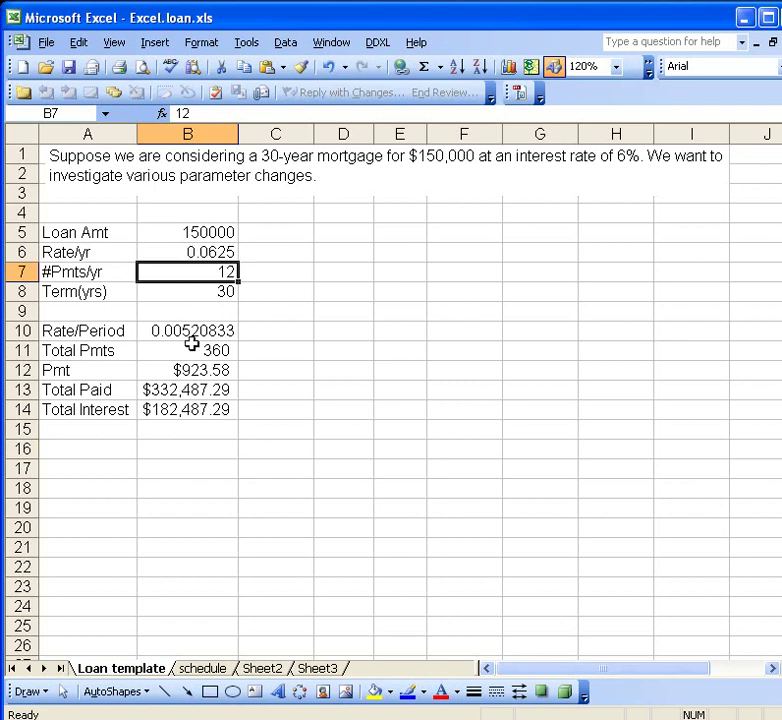
click(178, 373)
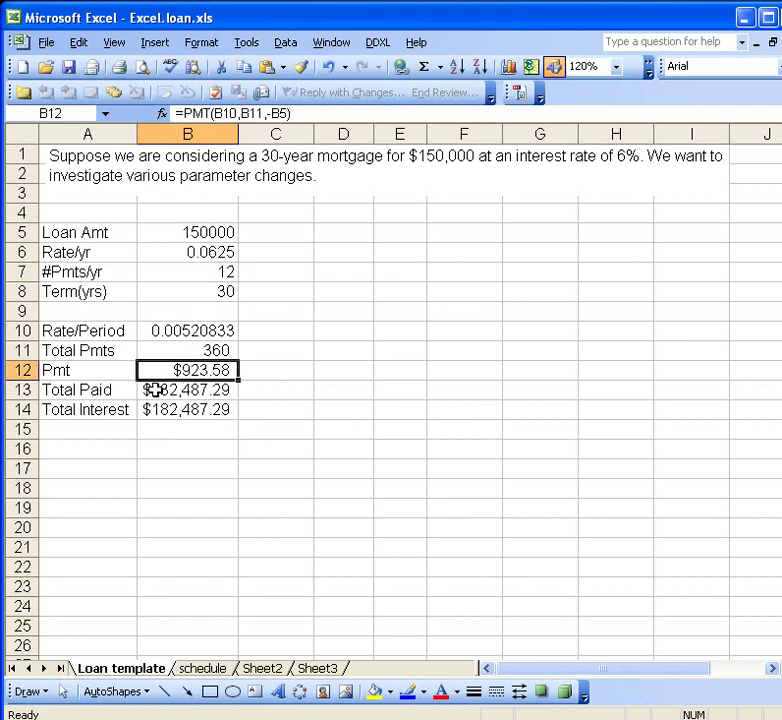
Set the term in B8 to 20 years, giving 240 payments of $1,096.39.
click(224, 291)
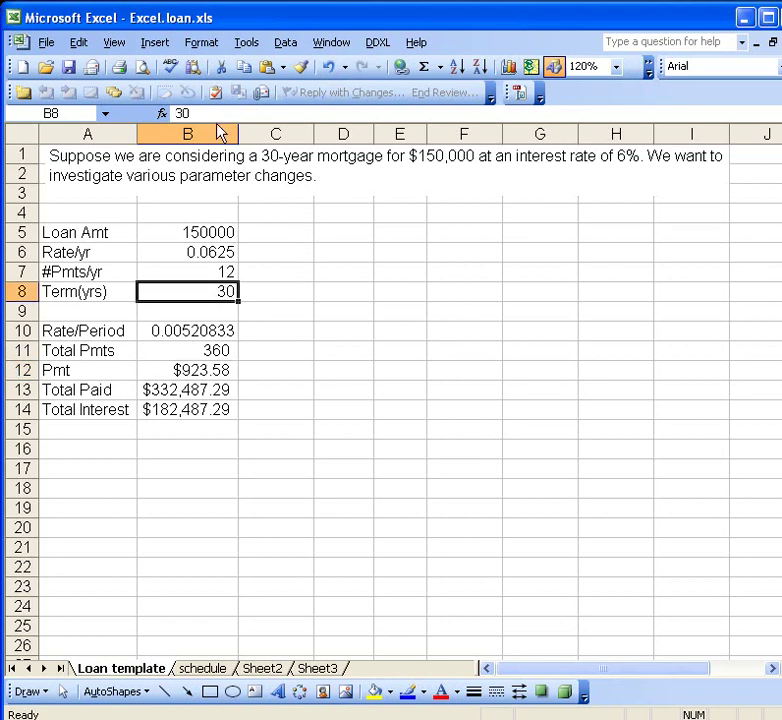
text(20)
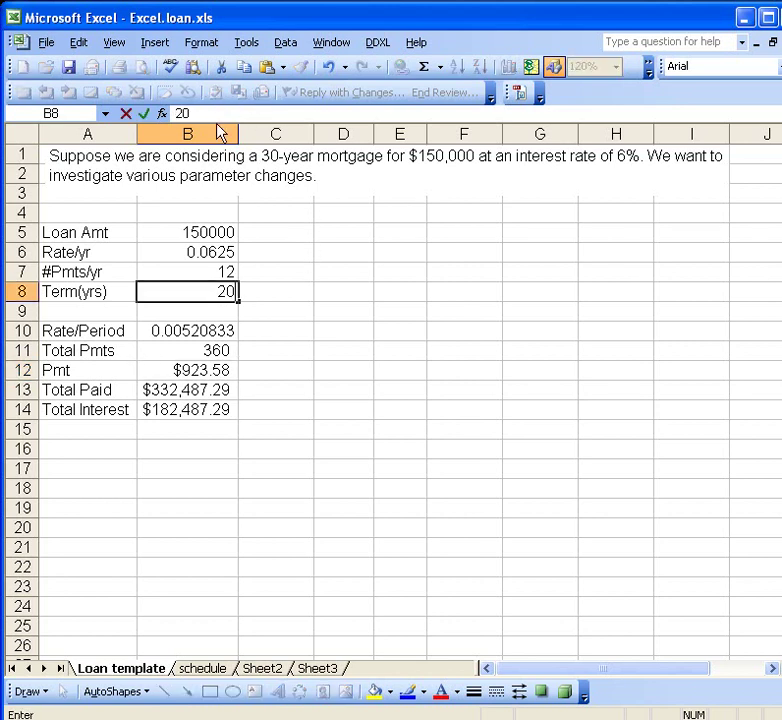
key(Return)
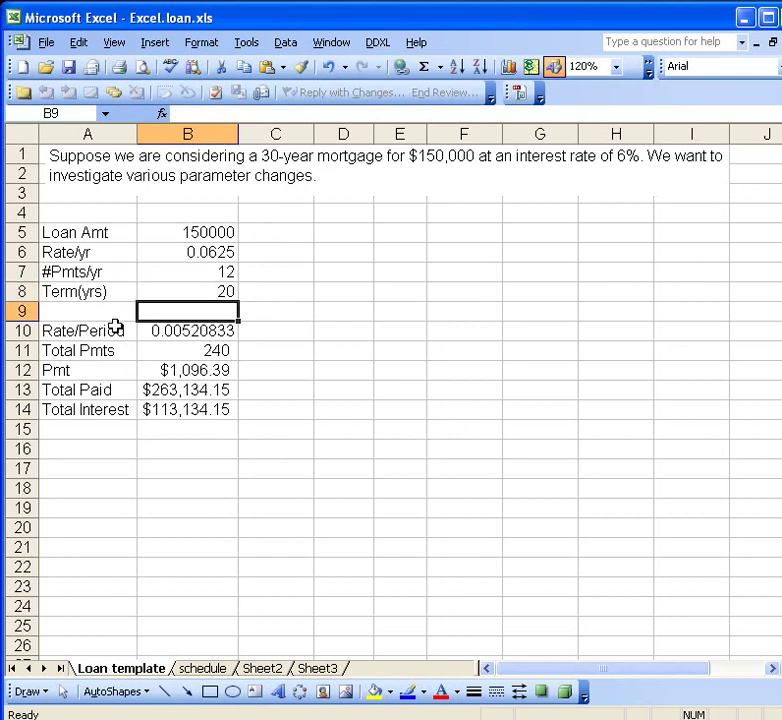